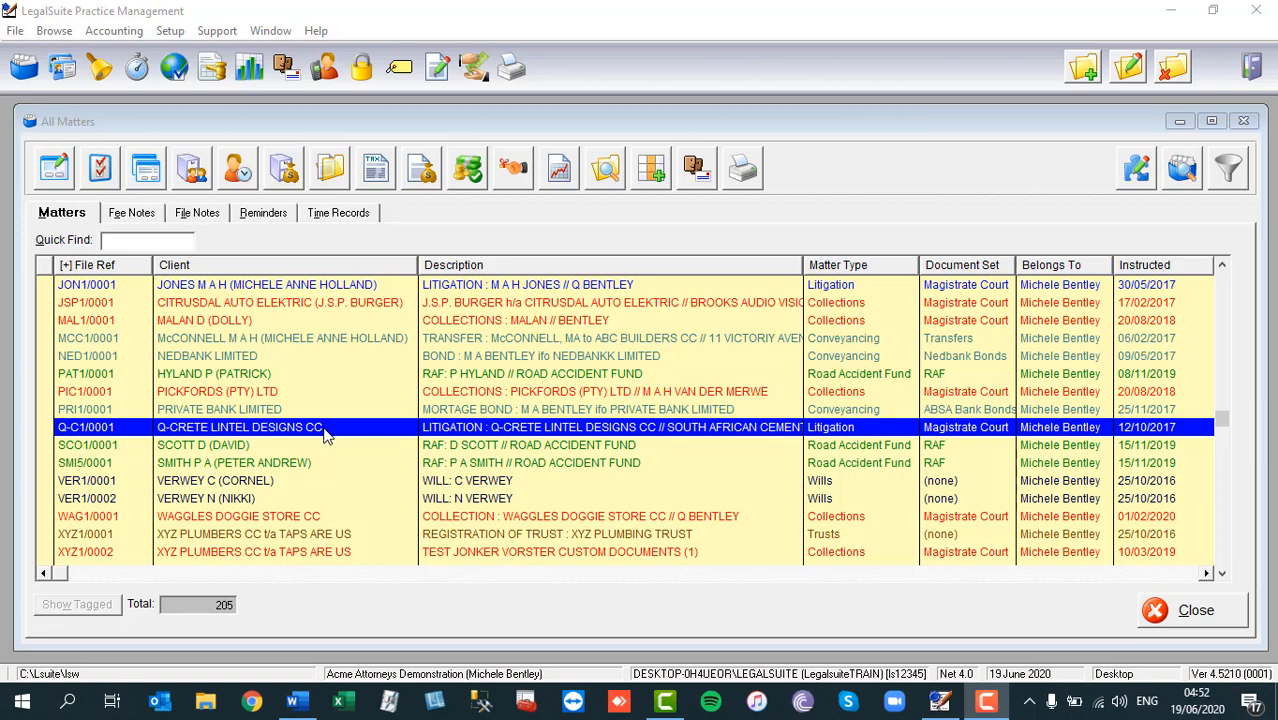
Start a new fee note of type Disbursement on the Q-Crete Lintel Designs litigation matter.
left_click(153, 218)
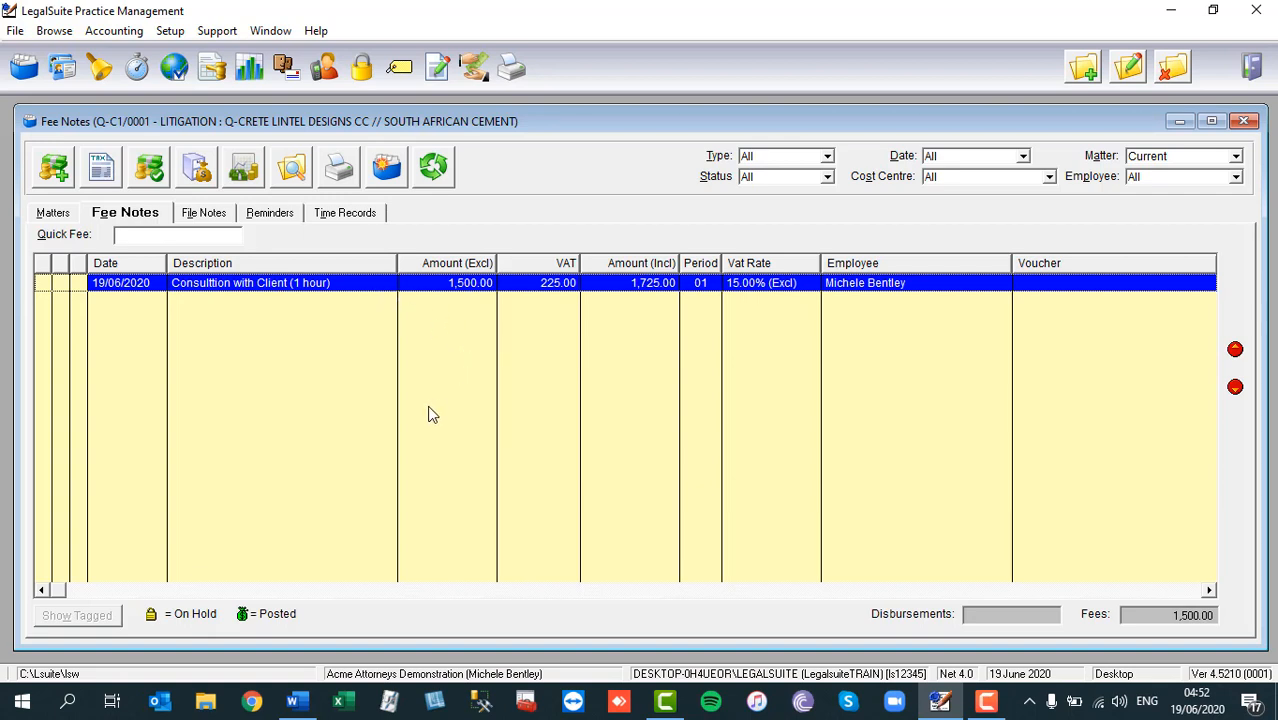
right_click(603, 401)
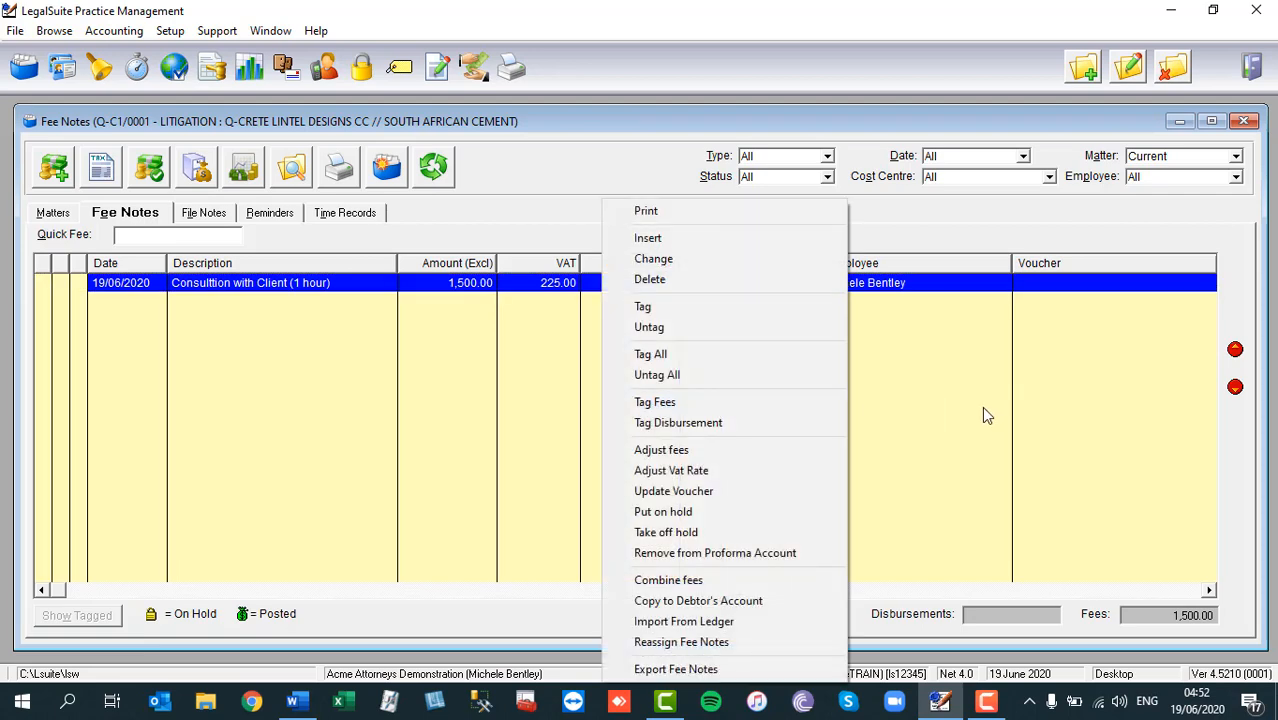
left_click(954, 396)
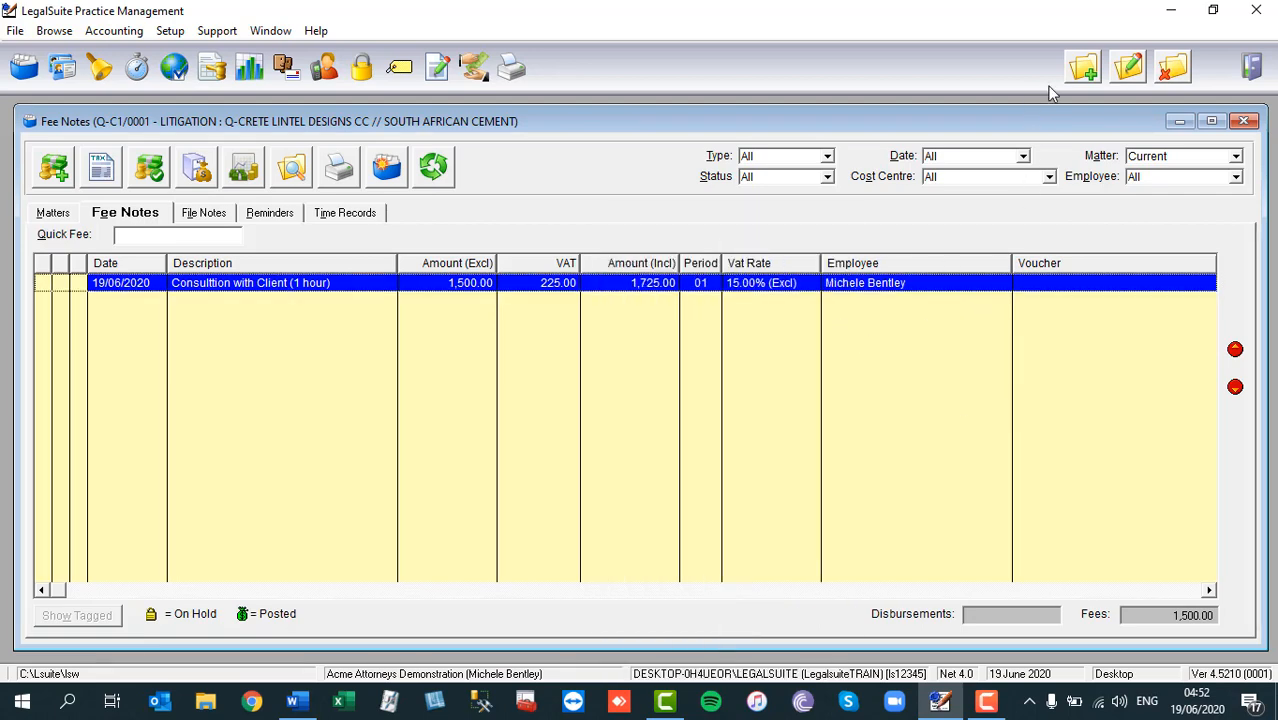
left_click(1078, 76)
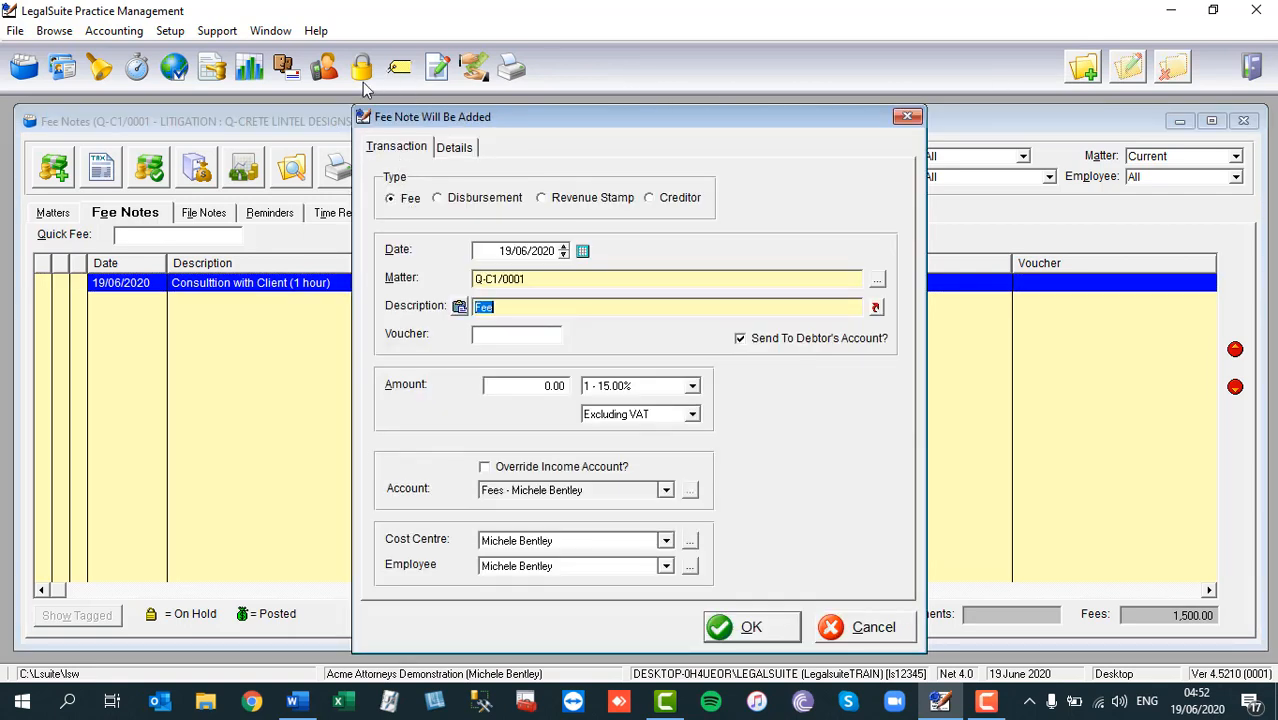
left_click(437, 198)
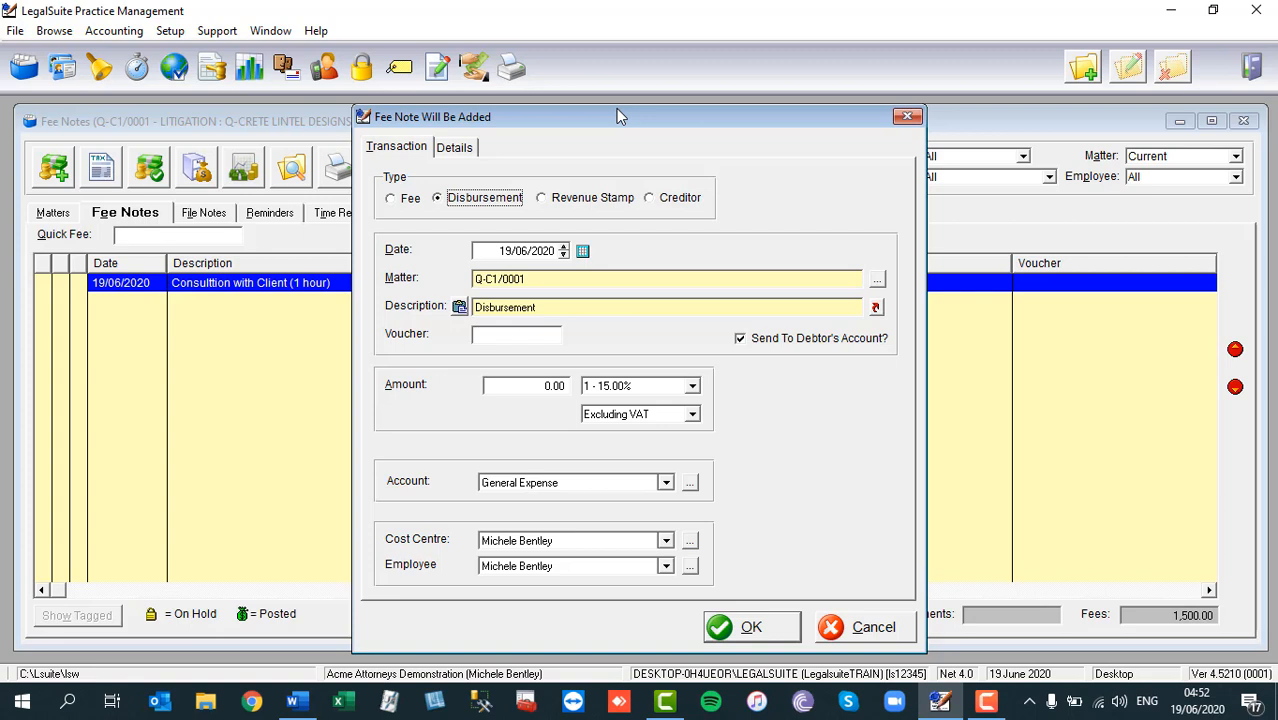
left_click(500, 251)
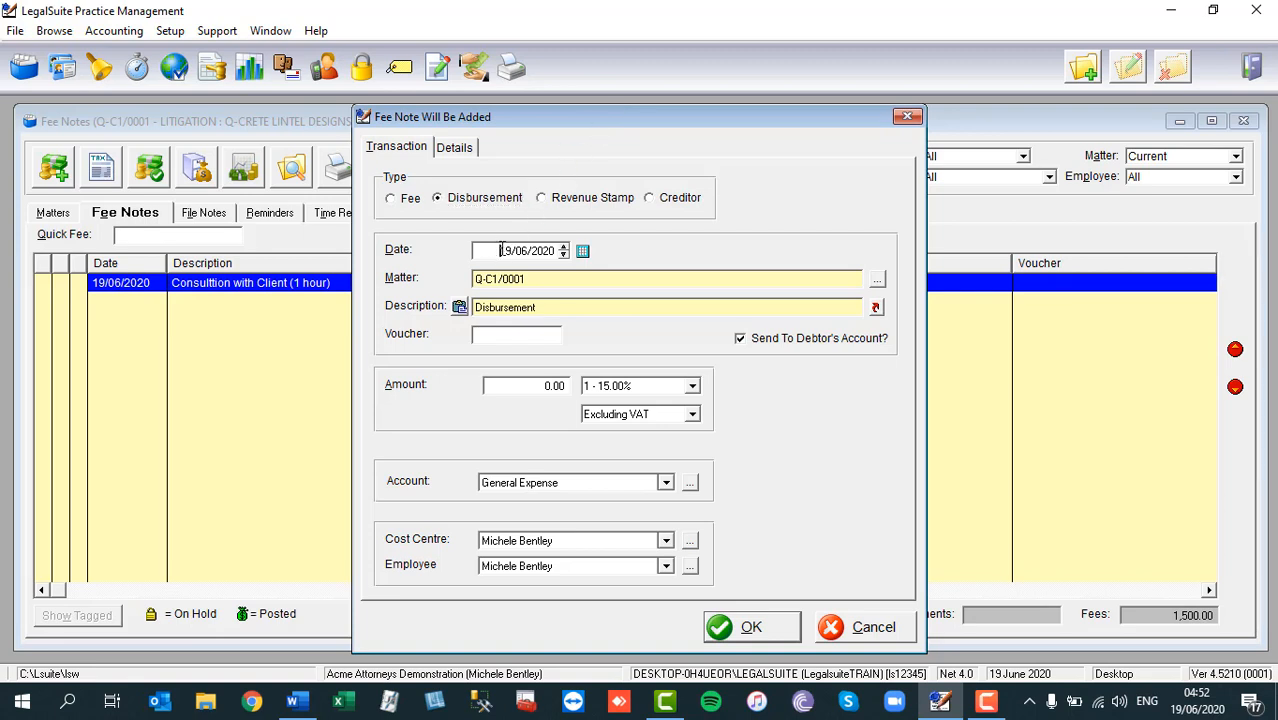
left_click_drag(500, 251, 566, 251)
Fill the disbursement's description with Copies from the lookup library and extend it to "Copies (5 pages)".
left_click(554, 307)
left_click_drag(554, 307, 441, 314)
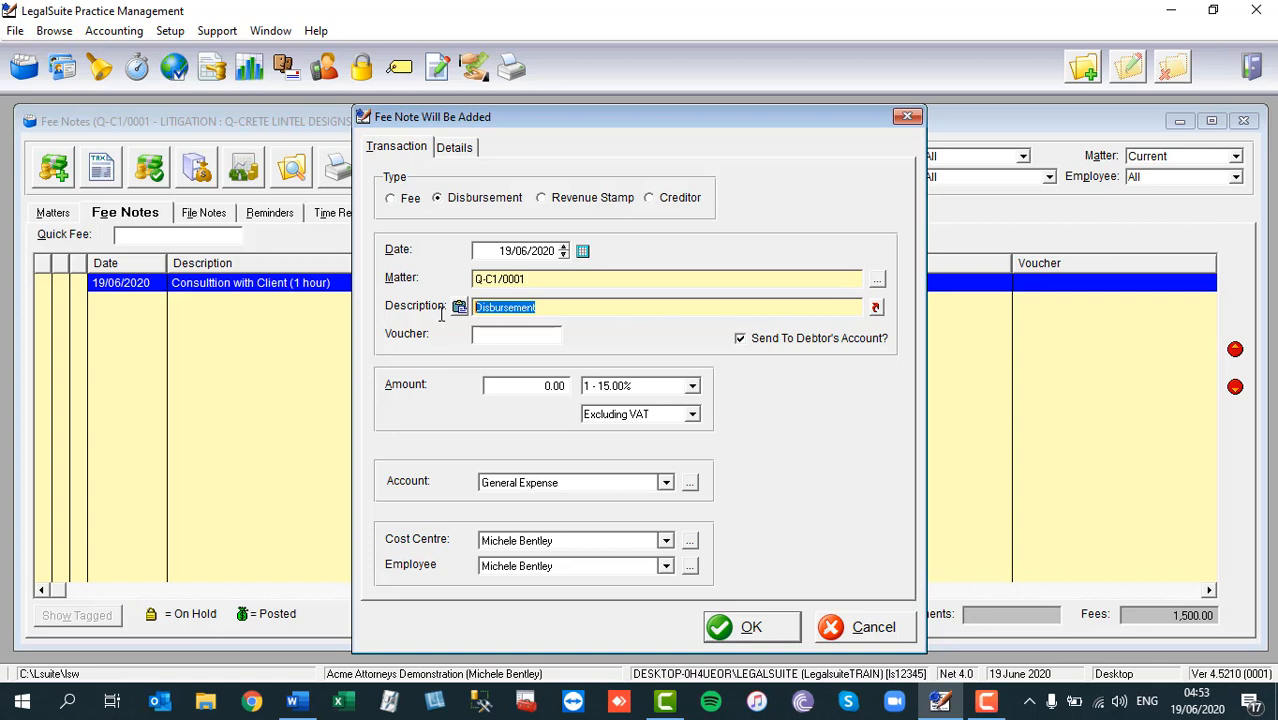
left_click(876, 309)
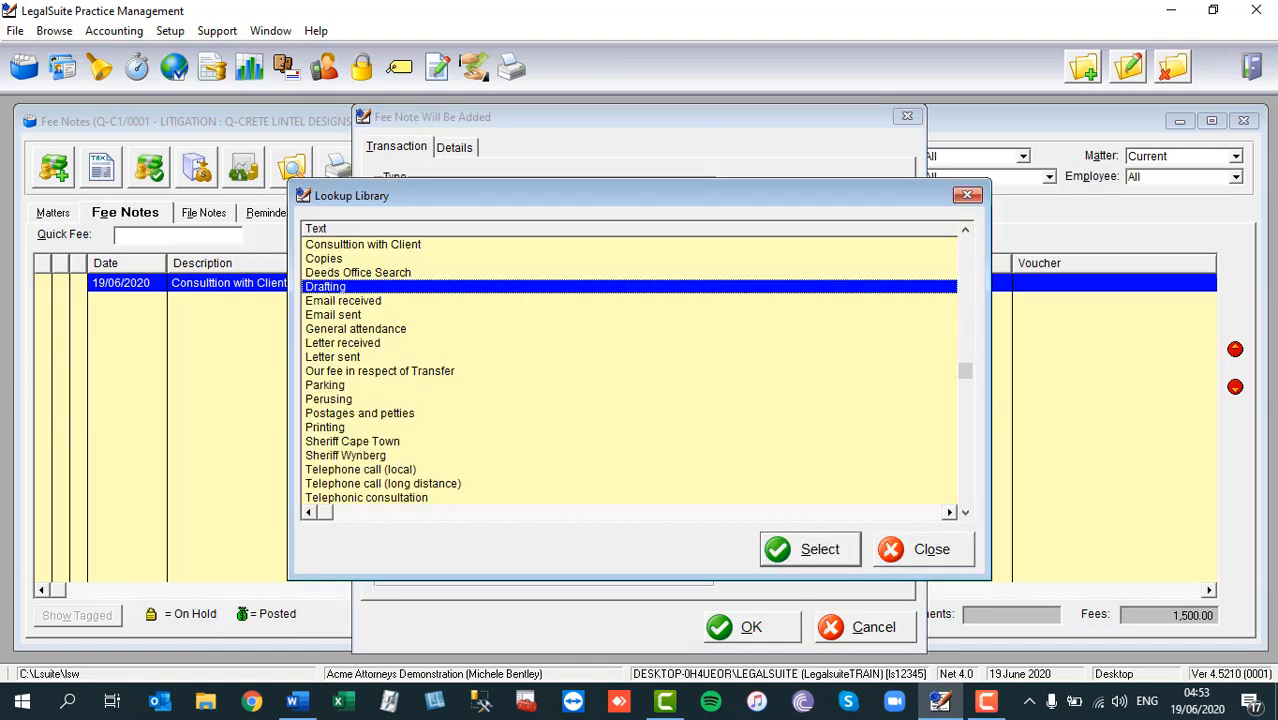
left_click(328, 260)
left_click(365, 304)
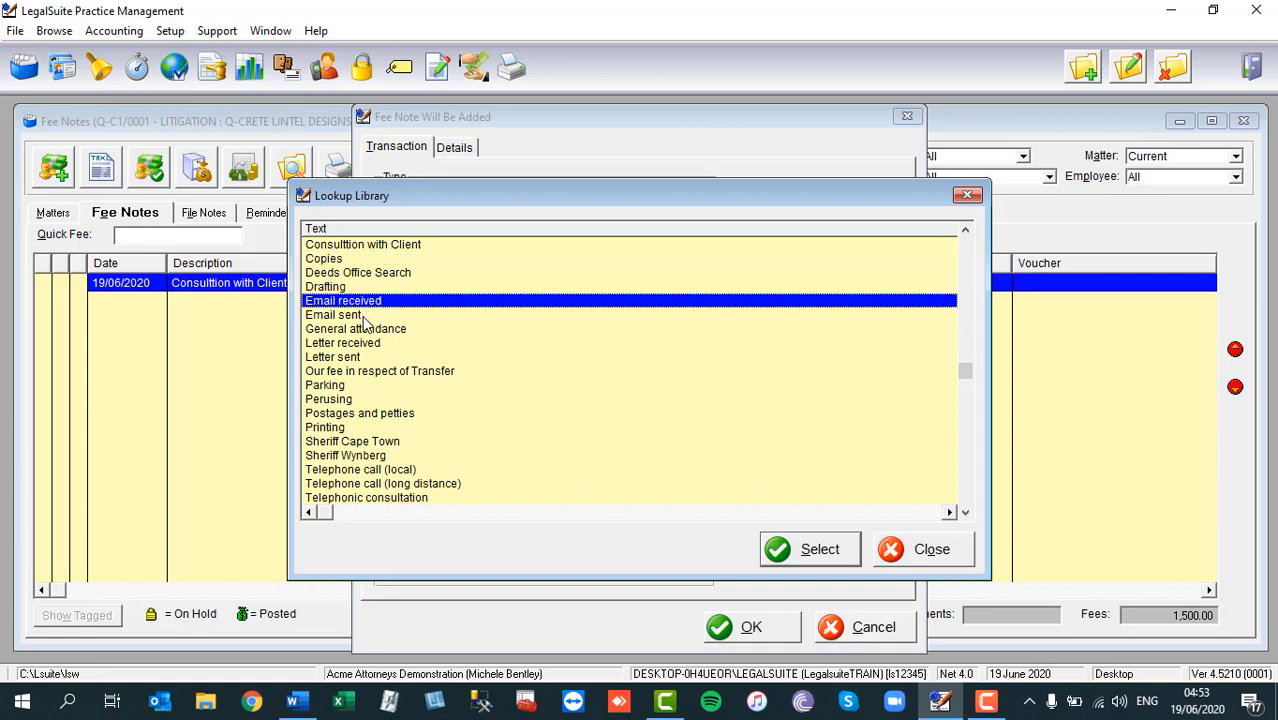
left_click(363, 316)
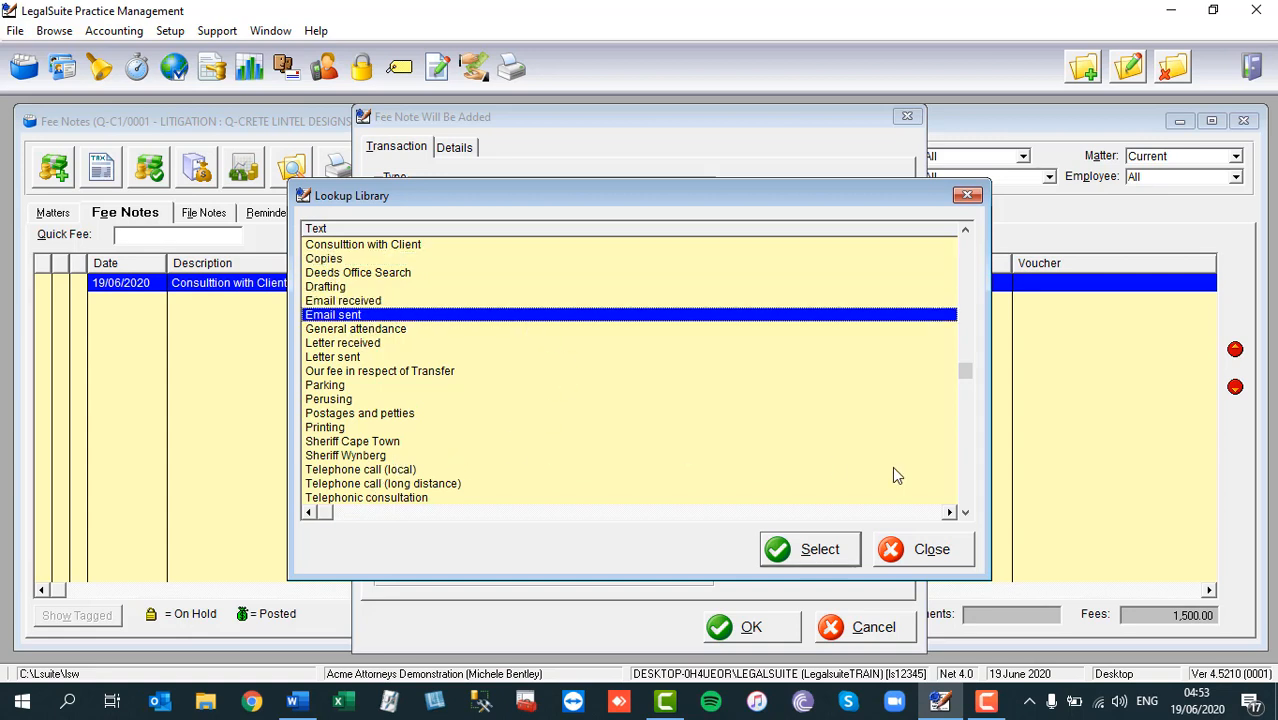
left_click(965, 512)
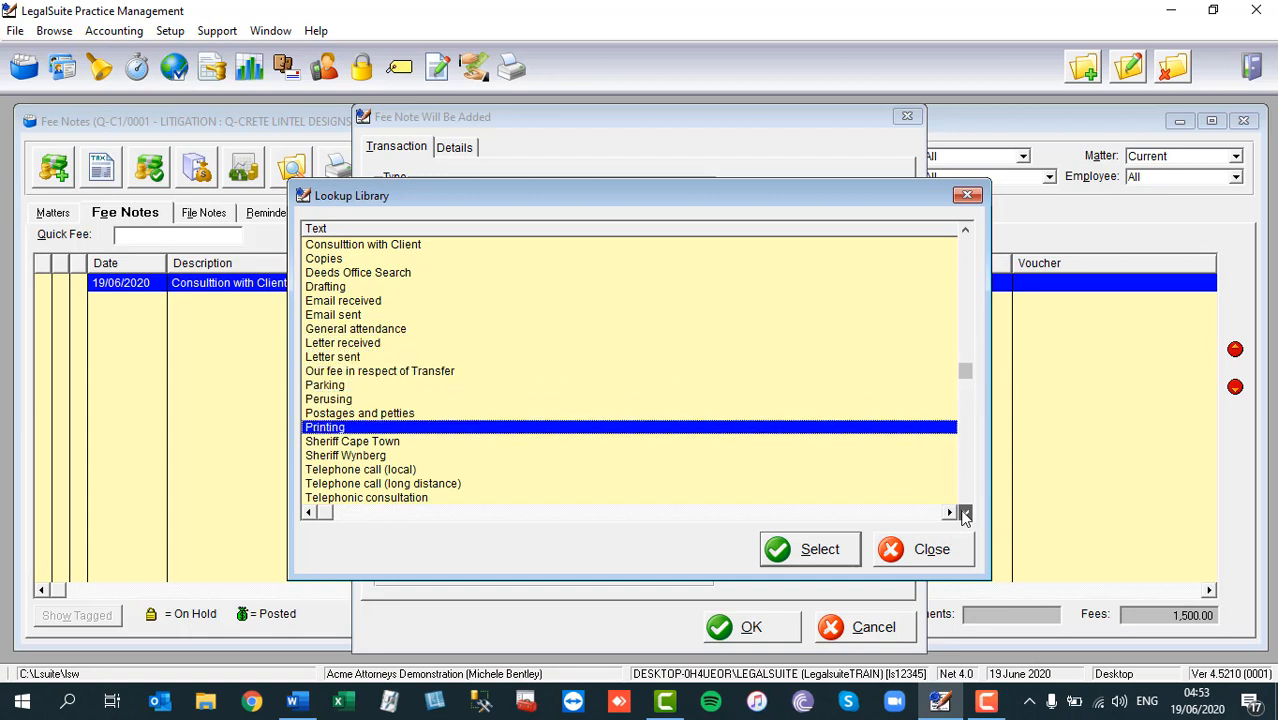
left_click(965, 513)
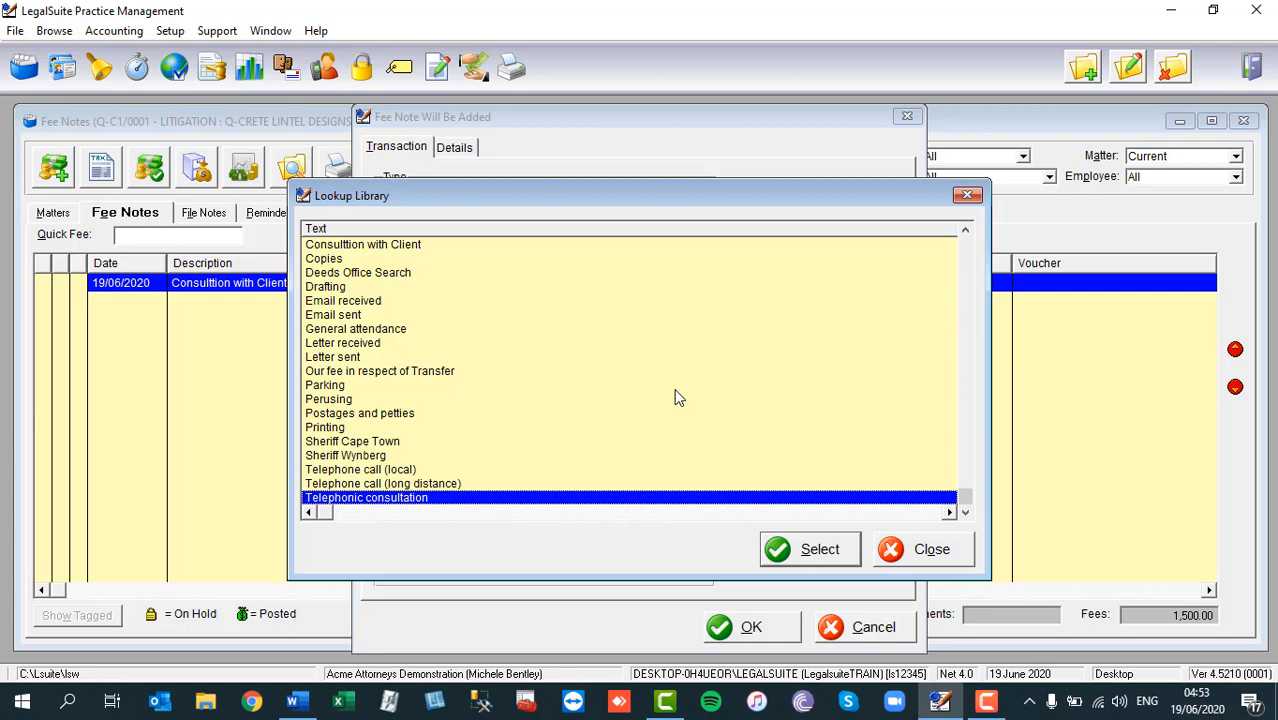
left_click(343, 259)
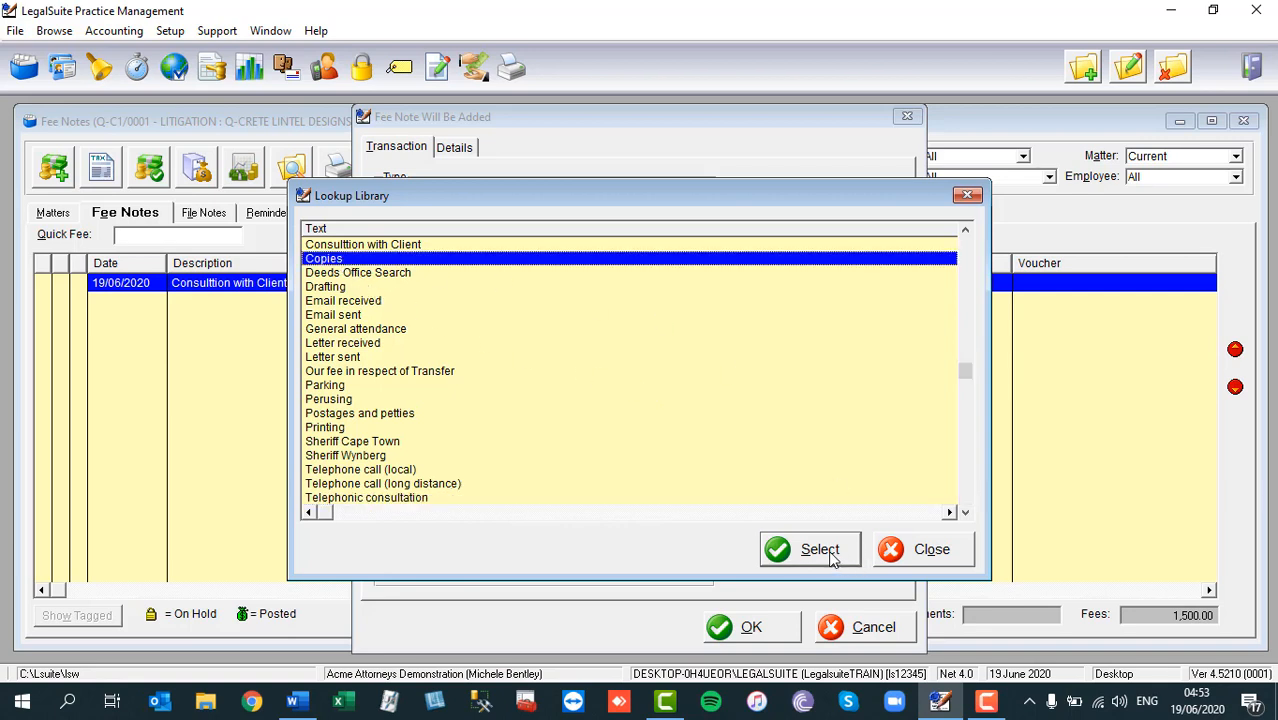
left_click(828, 550)
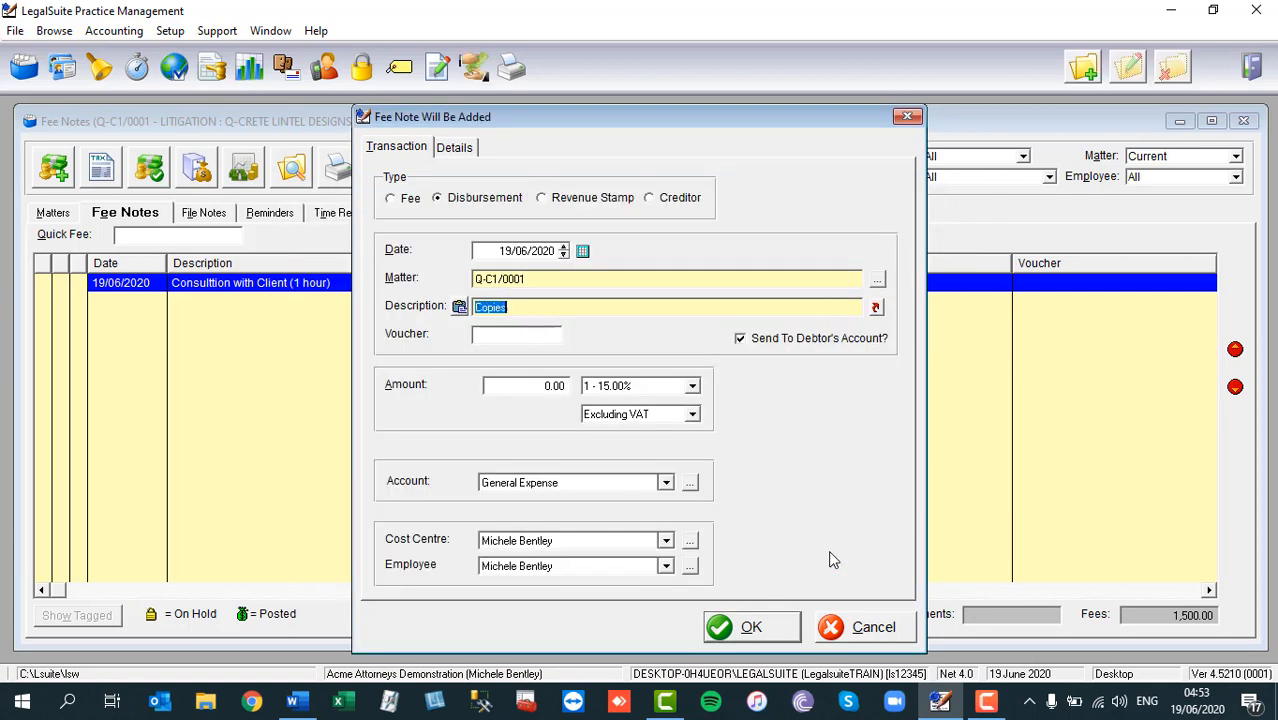
left_click(610, 309)
type("(5 pages)")
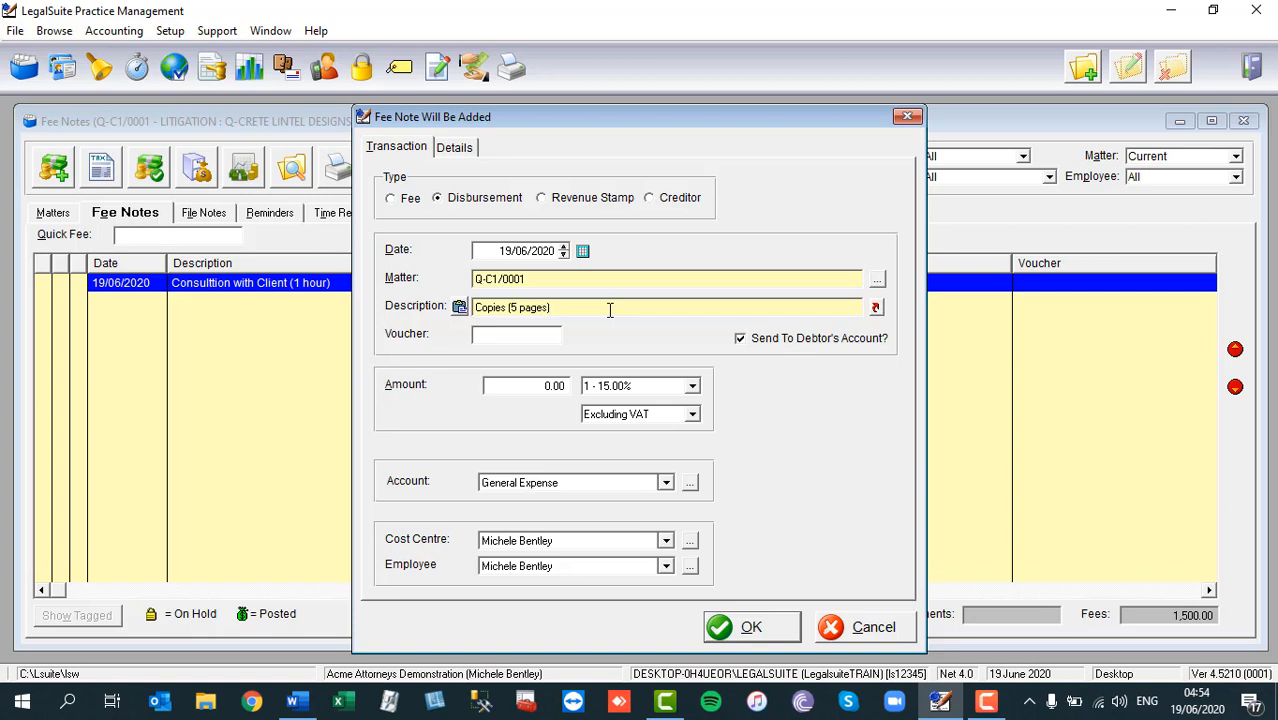
Exclude the disbursement from the debtor's account and set its amount to 25.00 including VAT.
left_click(544, 334)
left_click(740, 340)
left_click(535, 385)
type("25")
left_click(690, 418)
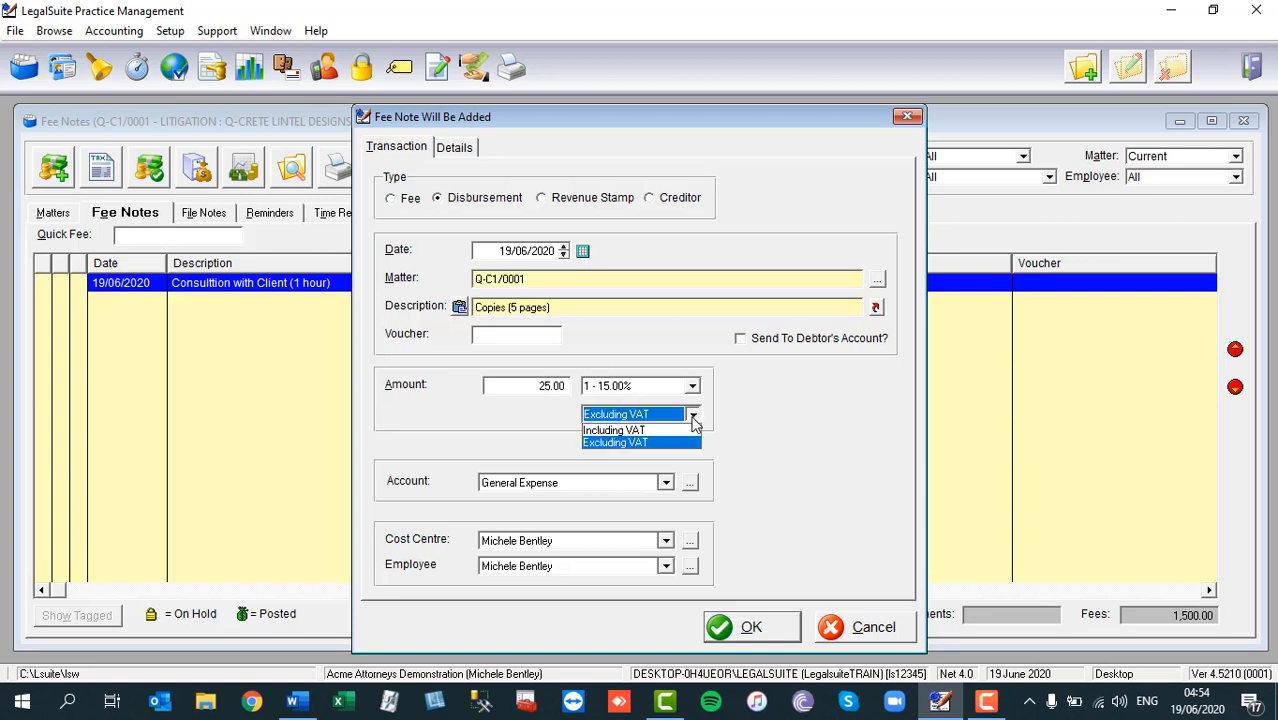
left_click(643, 430)
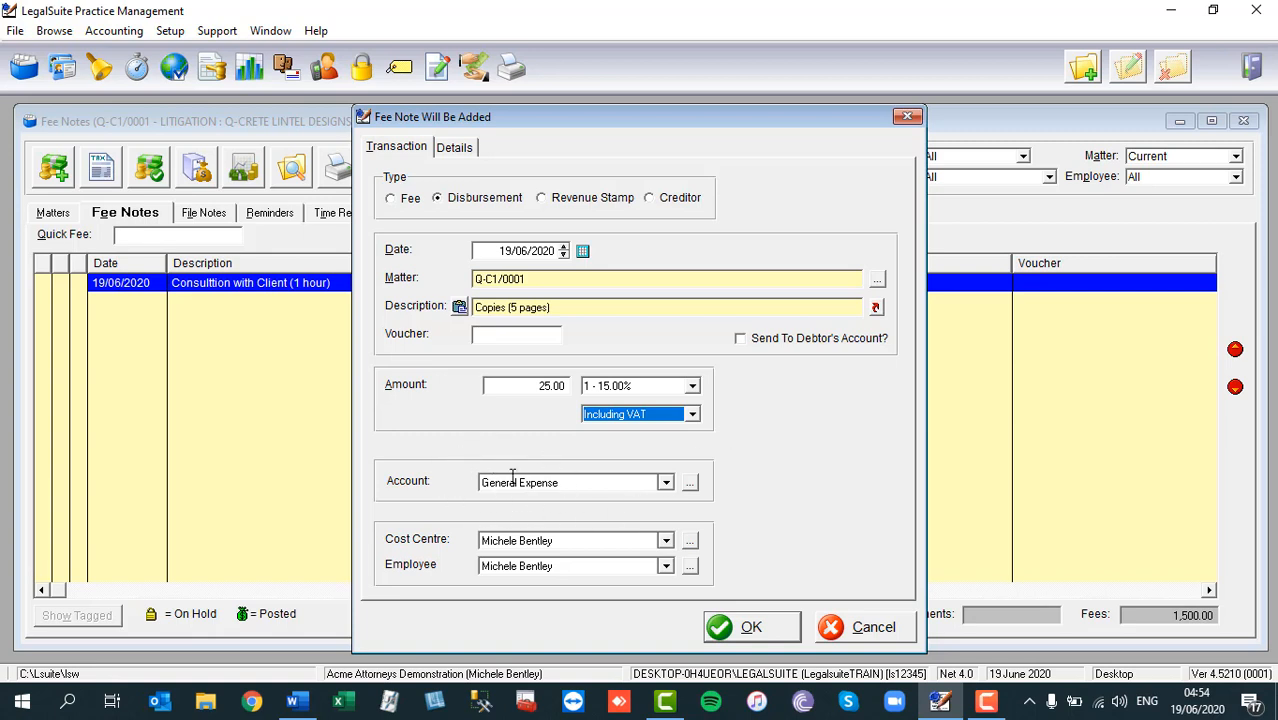
Choose General Expense as the disbursement's account and save the fee note.
left_click(666, 485)
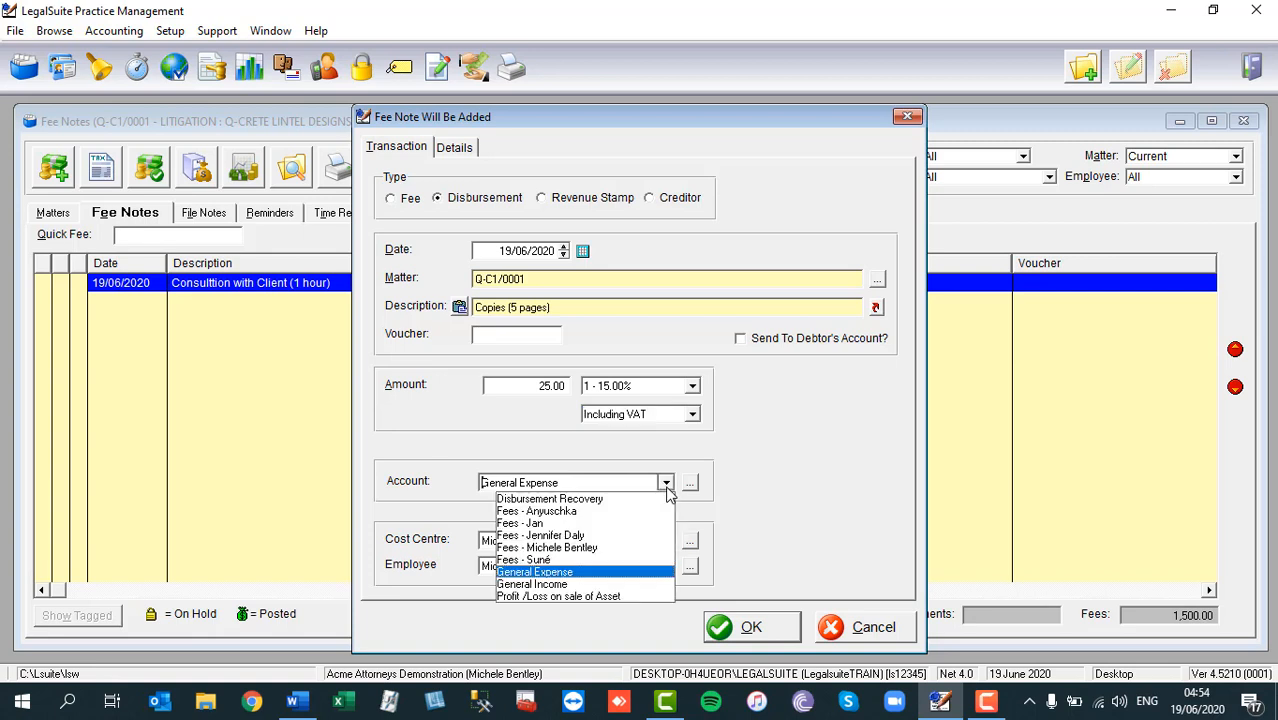
left_click(520, 572)
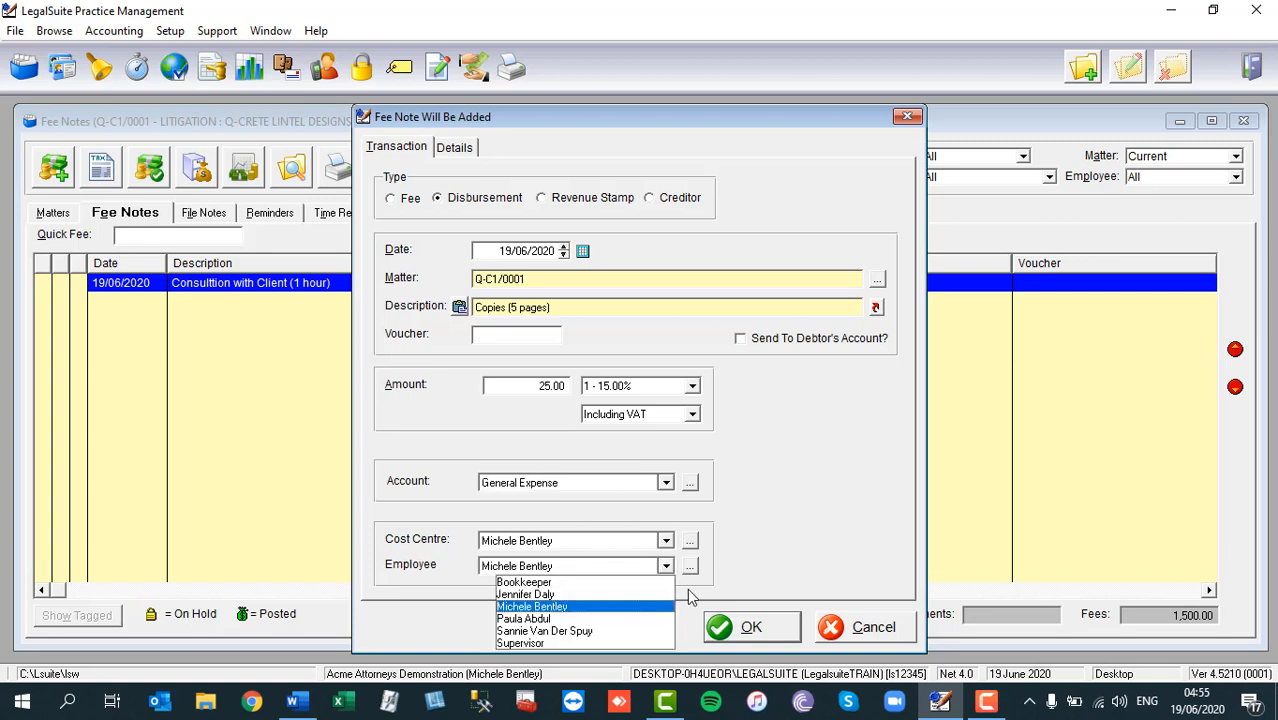
left_click(665, 542)
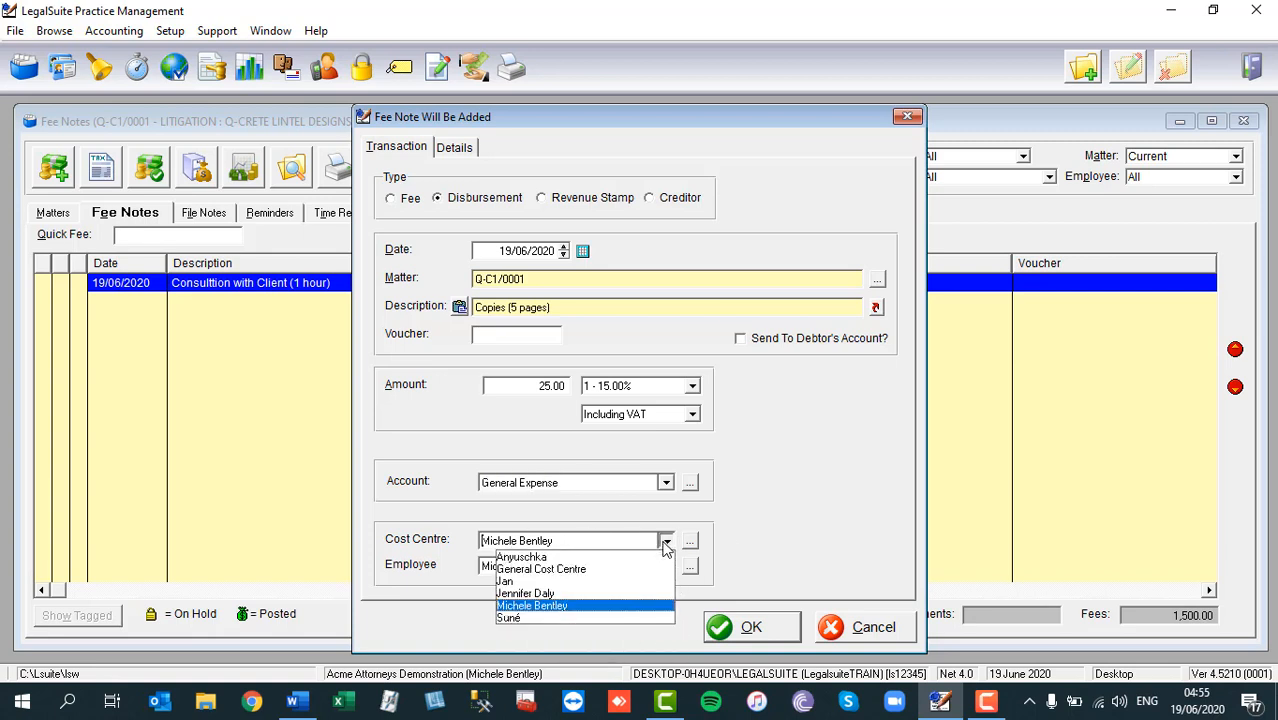
left_click(803, 523)
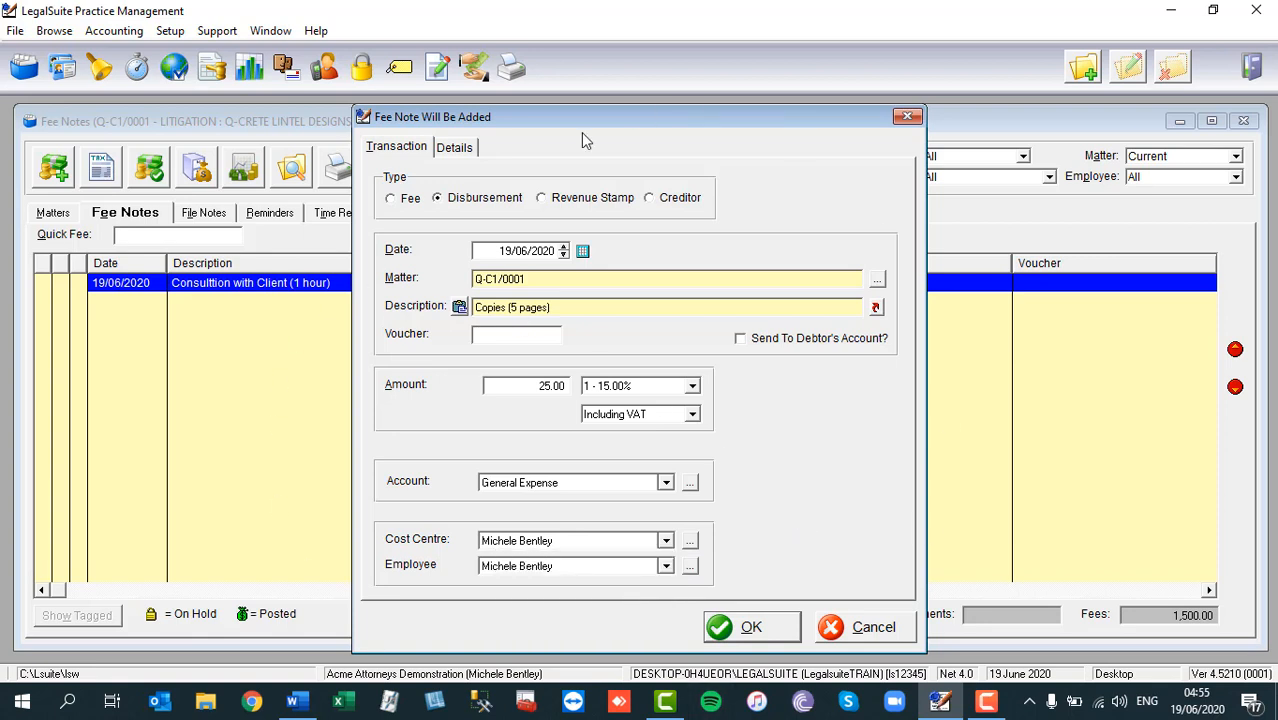
left_click(772, 630)
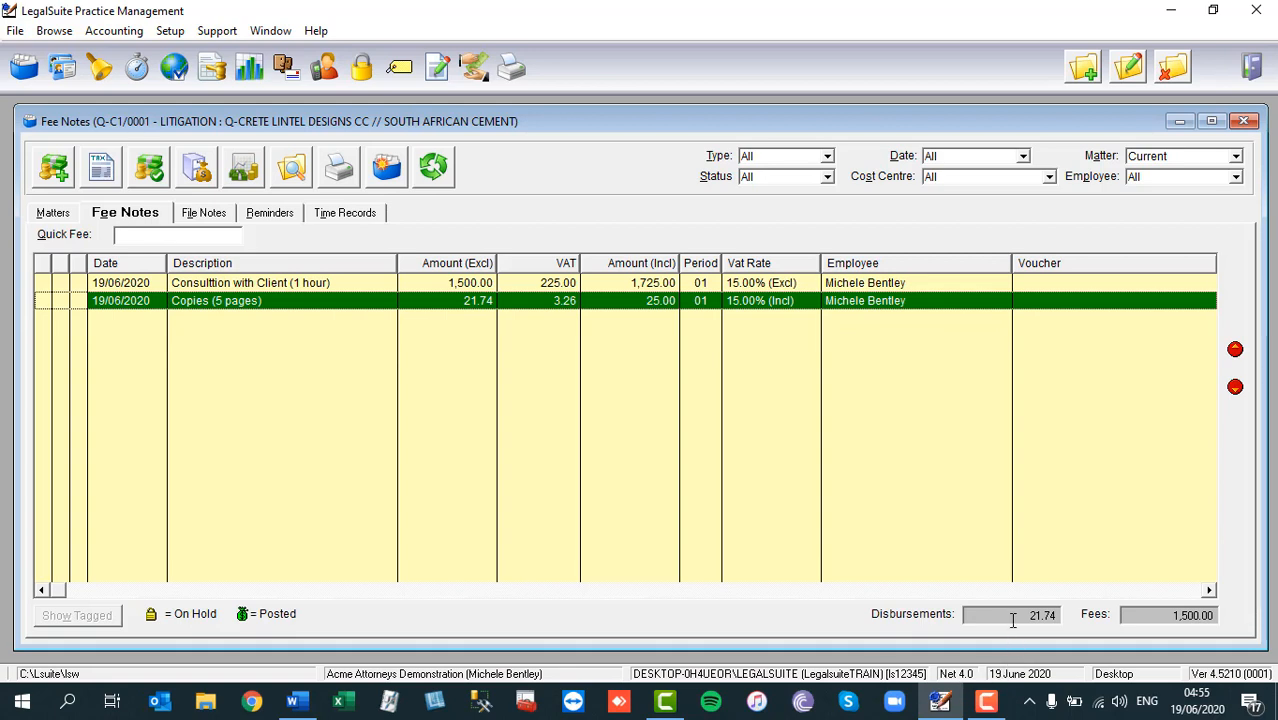
left_click_drag(1016, 618, 1058, 618)
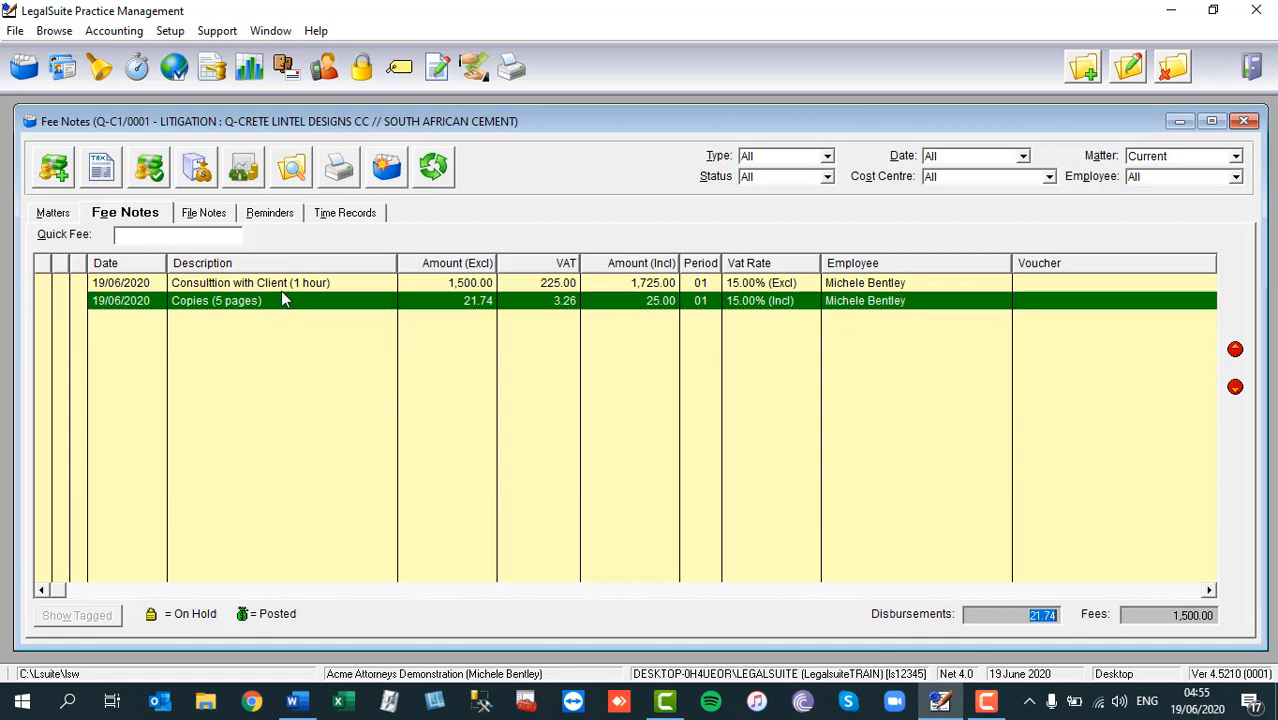
left_click(330, 305)
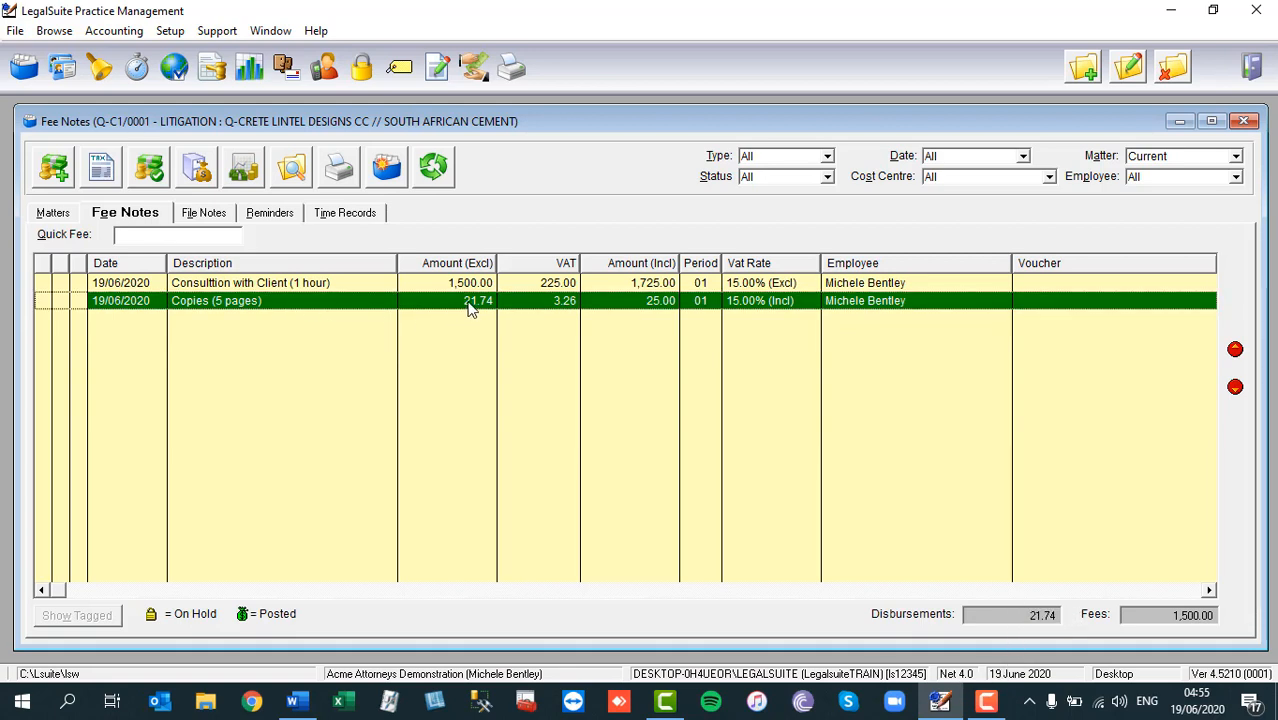